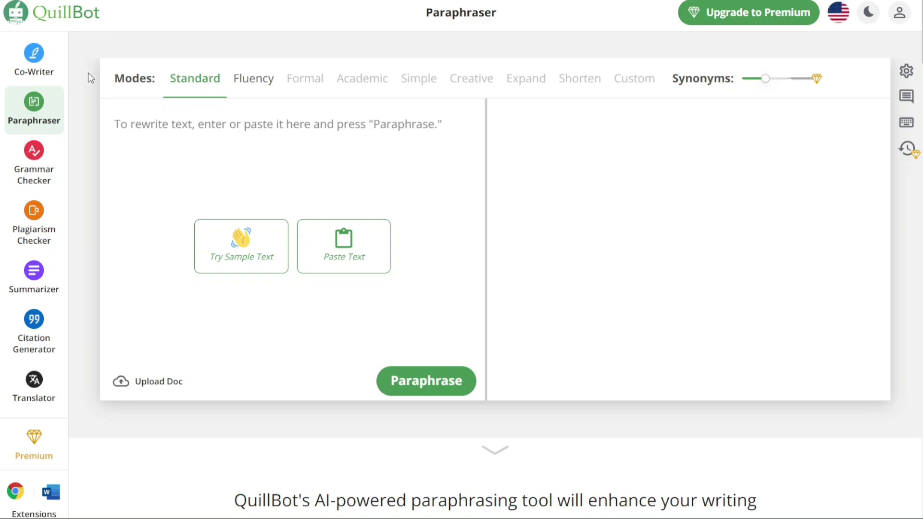
Step: Fill the Paraphraser input with QuillBot's 19-word sample text about rewording content
click(232, 244)
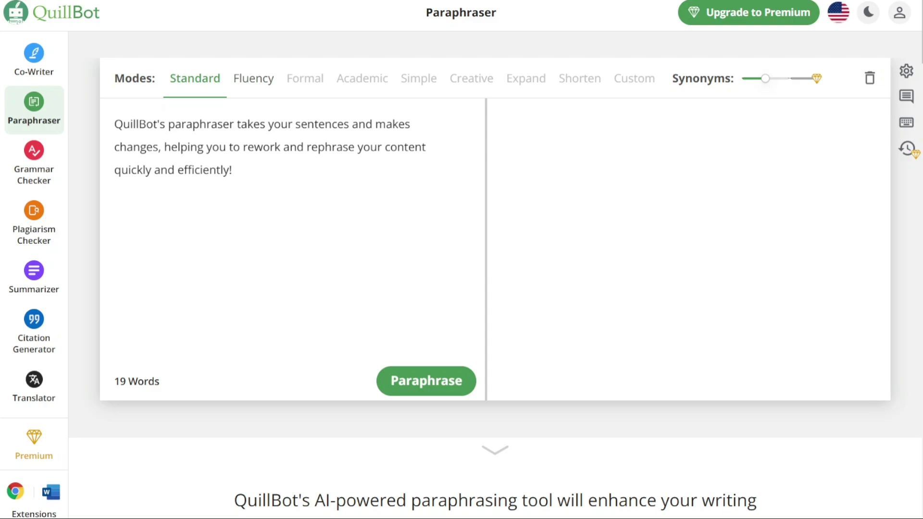
mouse_move(364, 71)
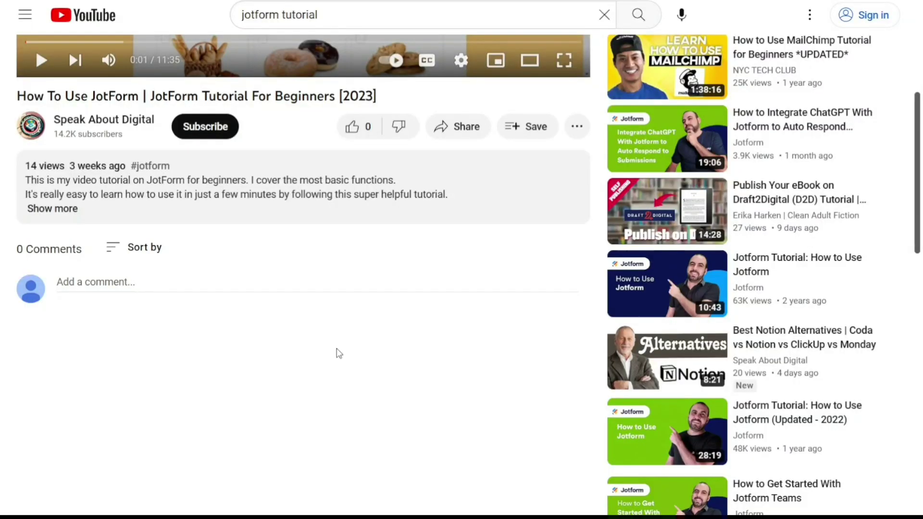
Step: Expand the full description under the YouTube JotForm tutorial video
click(61, 209)
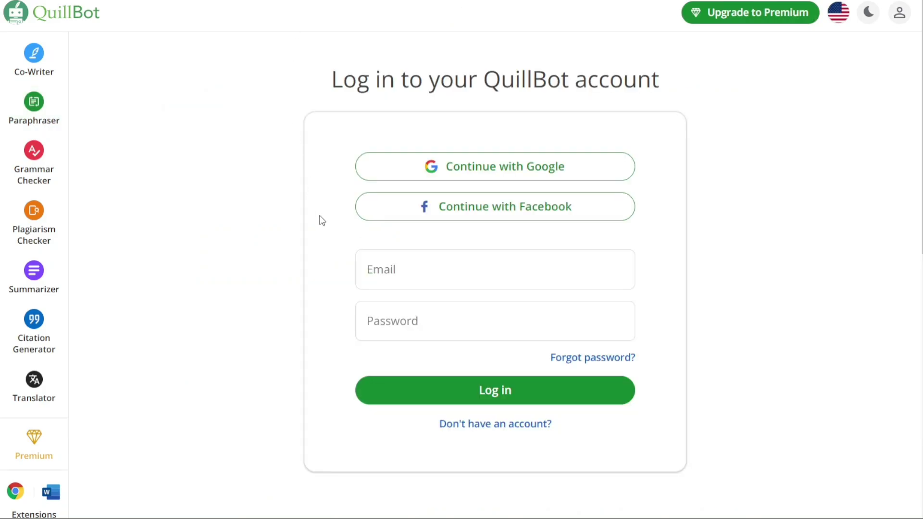
Step: Switch from login to sign-up, register a new account, and opt out of marketing emails
click(508, 429)
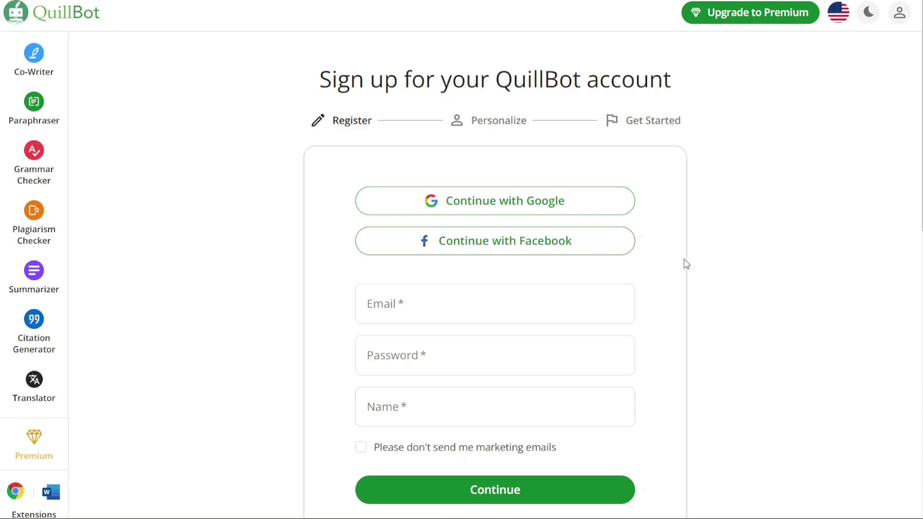
scroll(740, 259, down, 2)
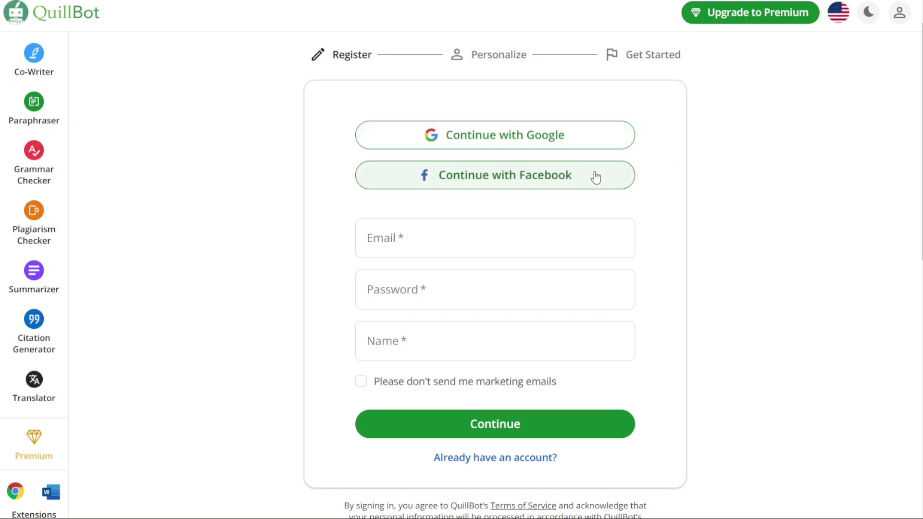
click(360, 381)
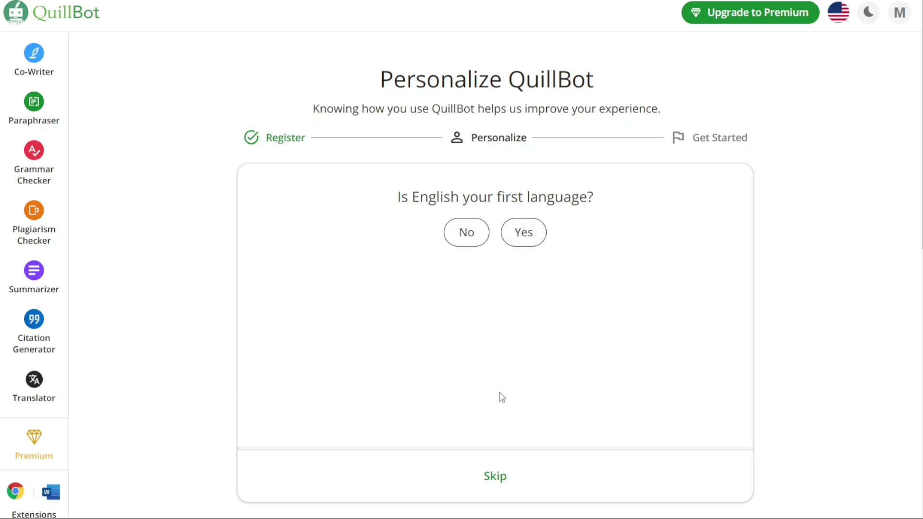
Step: Skip the Personalize QuillBot questions to land on the empty Standard-mode Paraphraser
click(496, 476)
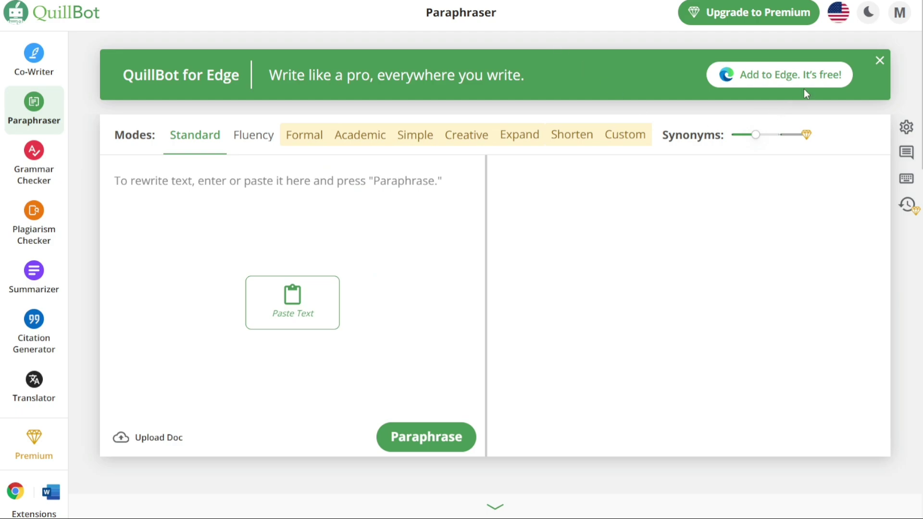
Step: Dismiss the green QuillBot for Edge promotion banner
click(880, 61)
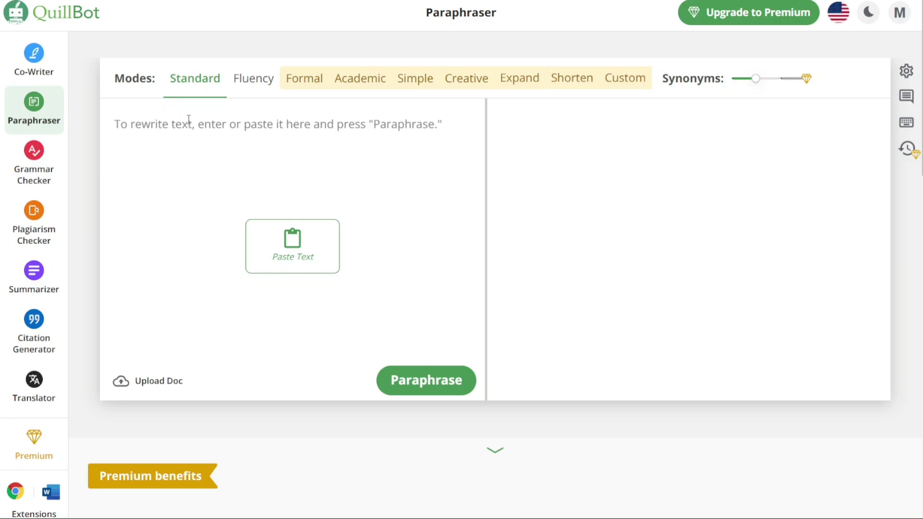
Step: Look at the Grammar Checker, then open the Plagiarism Checker with its sample match report
click(23, 182)
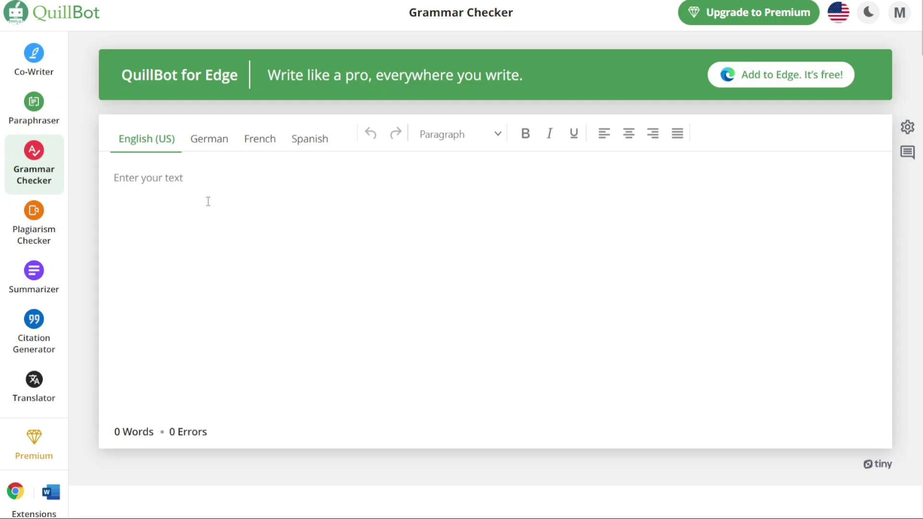
click(42, 234)
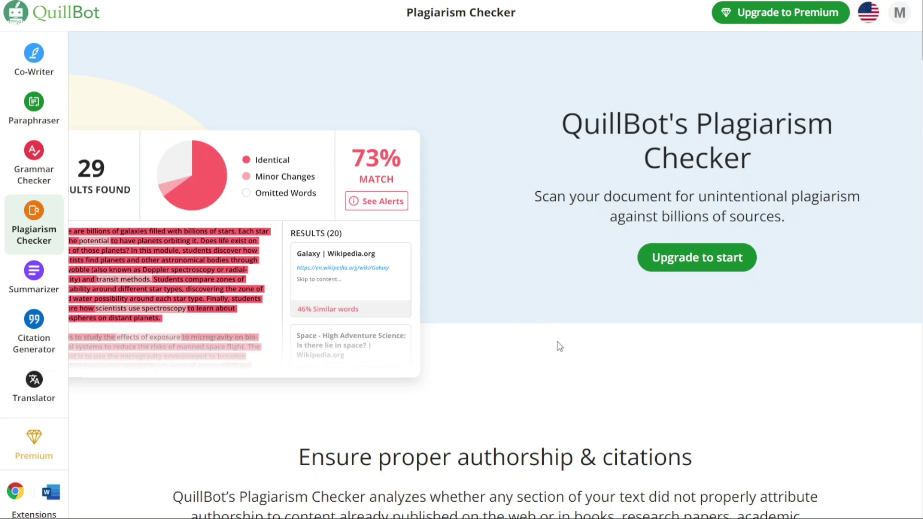
Step: Scroll the Plagiarism Checker page, then open Co-Writer's Untitled Project with its upload dialog
scroll(560, 346, down, 4)
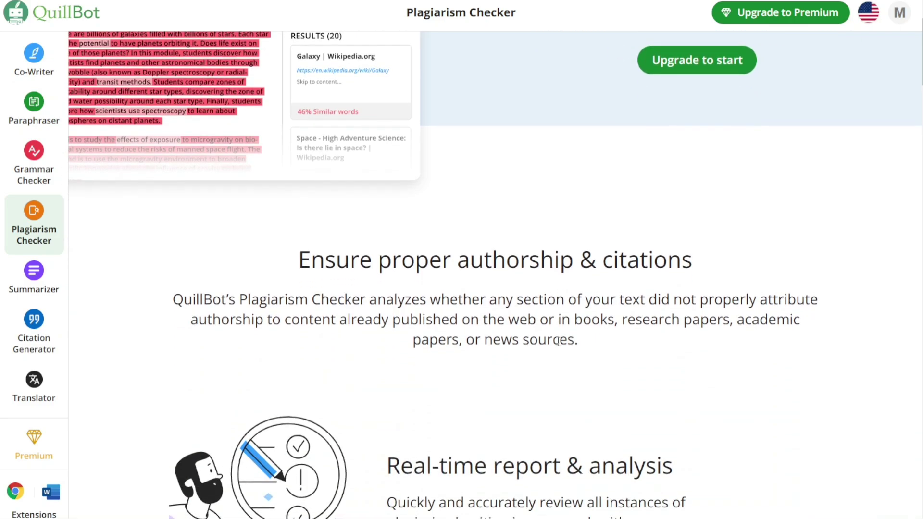
scroll(557, 342, up, 4)
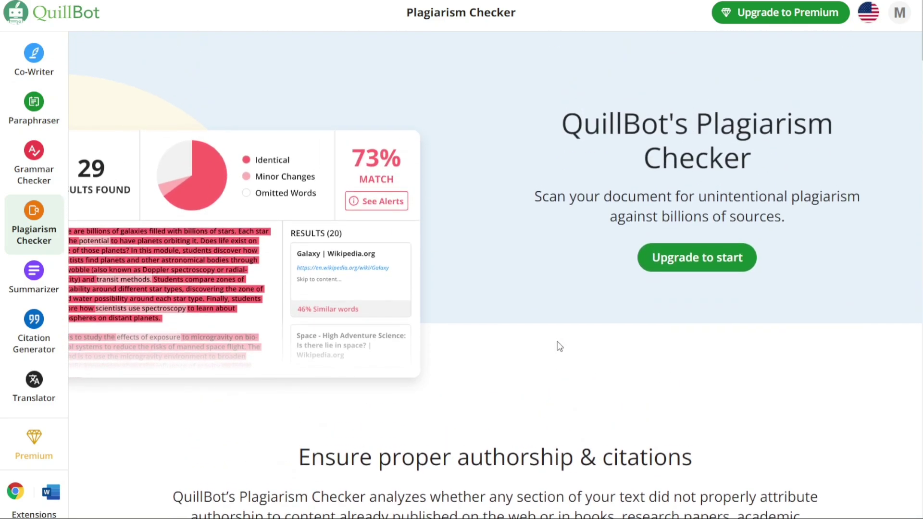
click(46, 69)
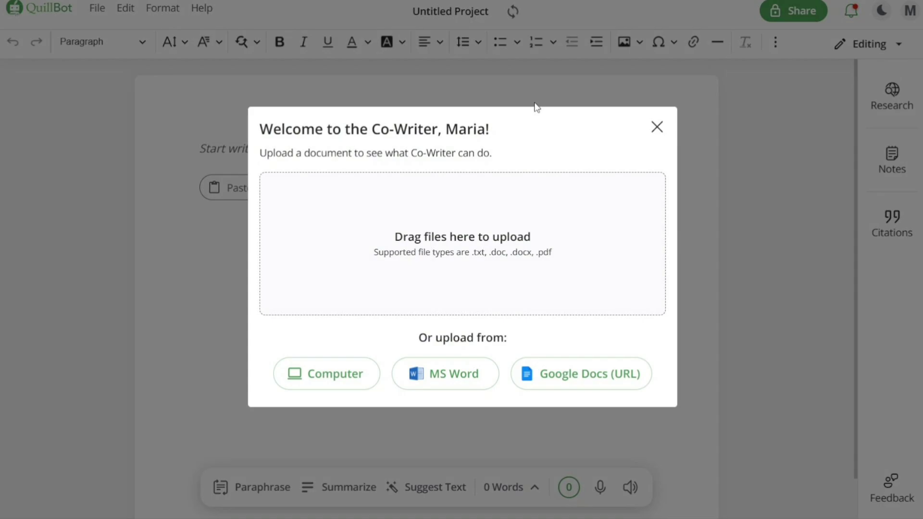
Step: Close the Co-Writer welcome upload dialog
click(656, 127)
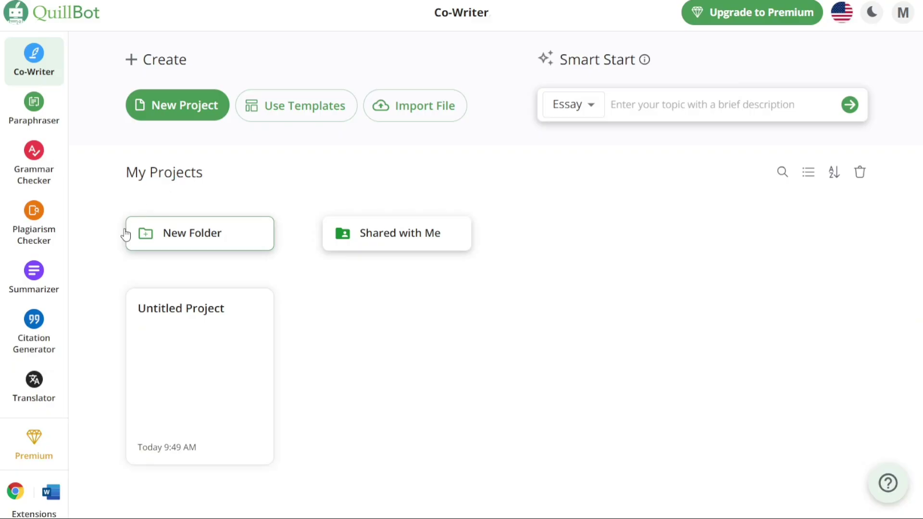
Step: Open the Summarizer in Paragraph mode with a short summary length
click(35, 283)
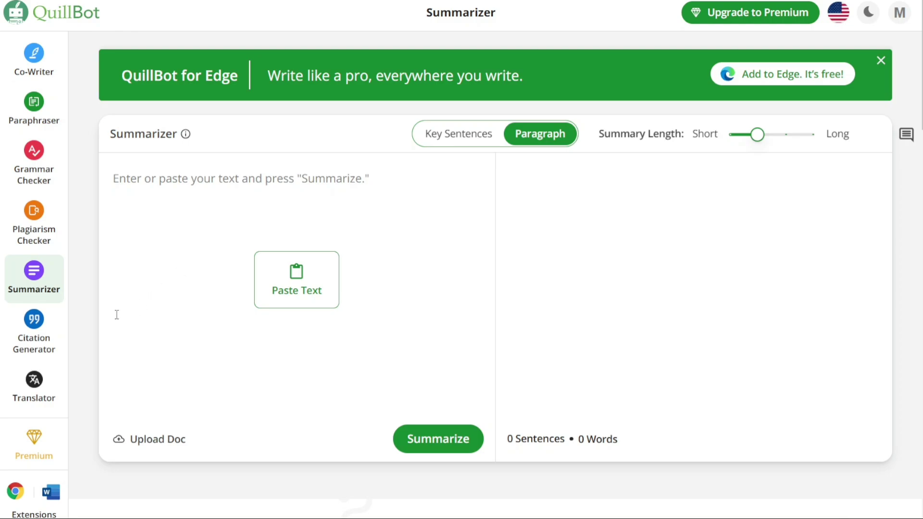
Step: Visit the Citation Generator briefly, then open the Translator set to translate into English
click(34, 343)
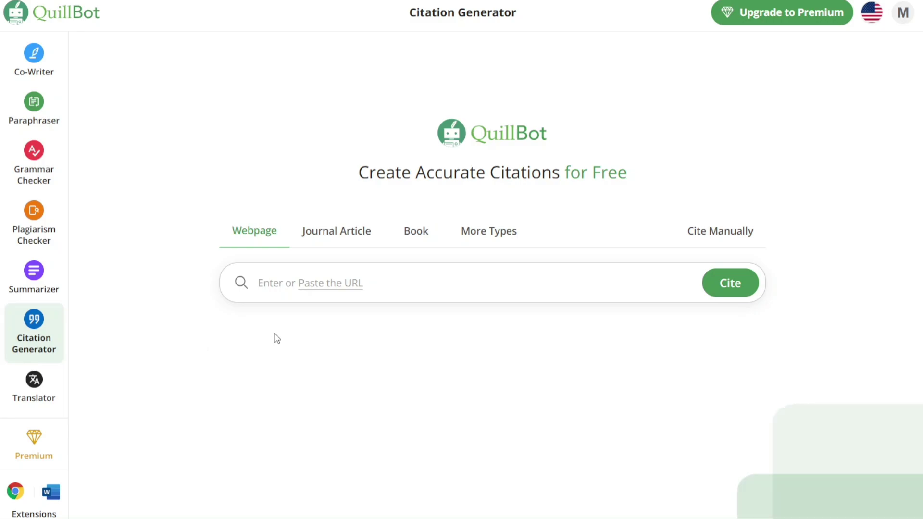
click(16, 396)
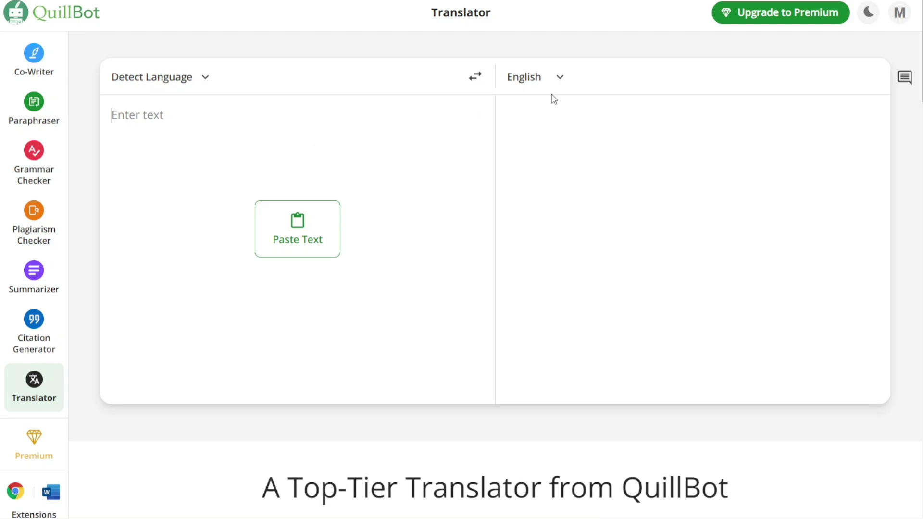
click(560, 84)
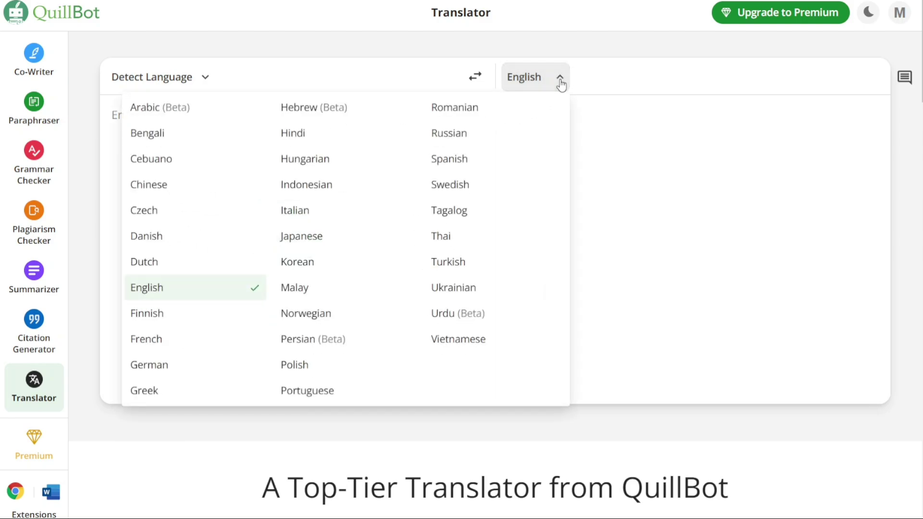
click(560, 81)
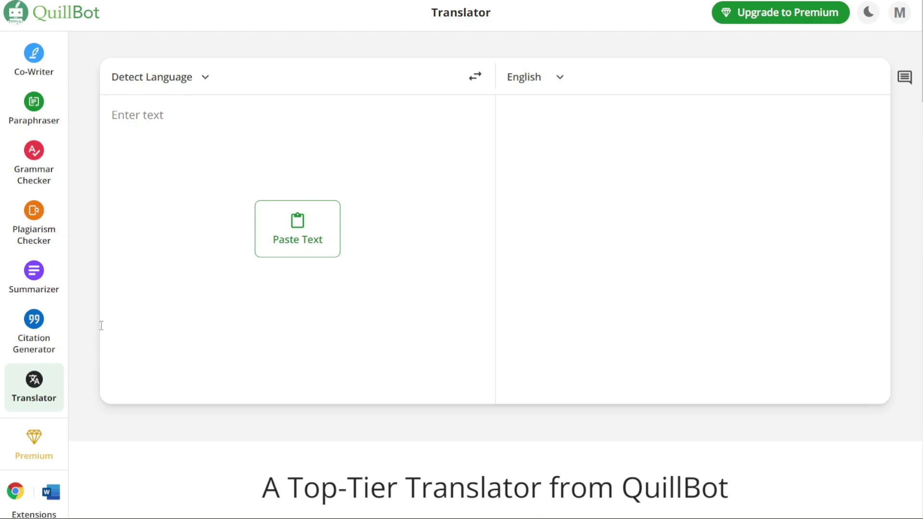
Step: Return from the Translator to the empty Standard-mode Paraphraser
click(48, 112)
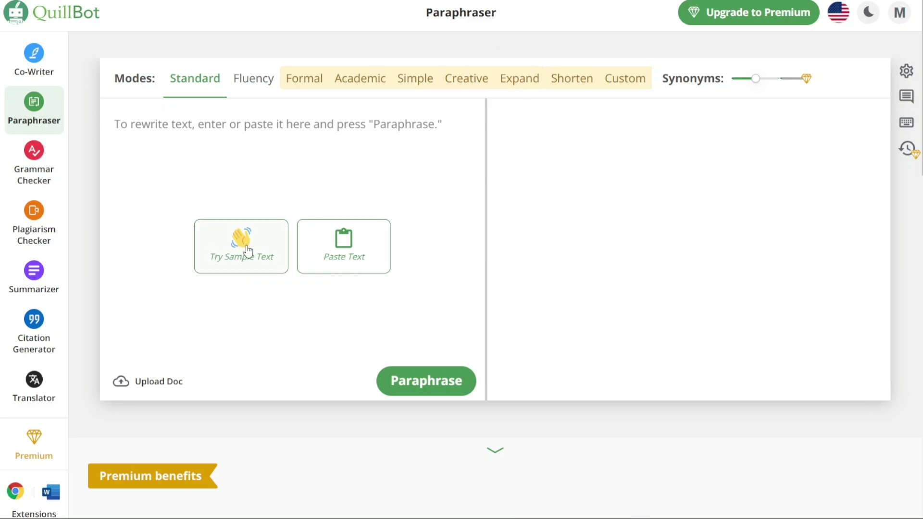
Step: Insert the sample text and paraphrase it into a 23-word rewritten version, checking its ending
click(247, 245)
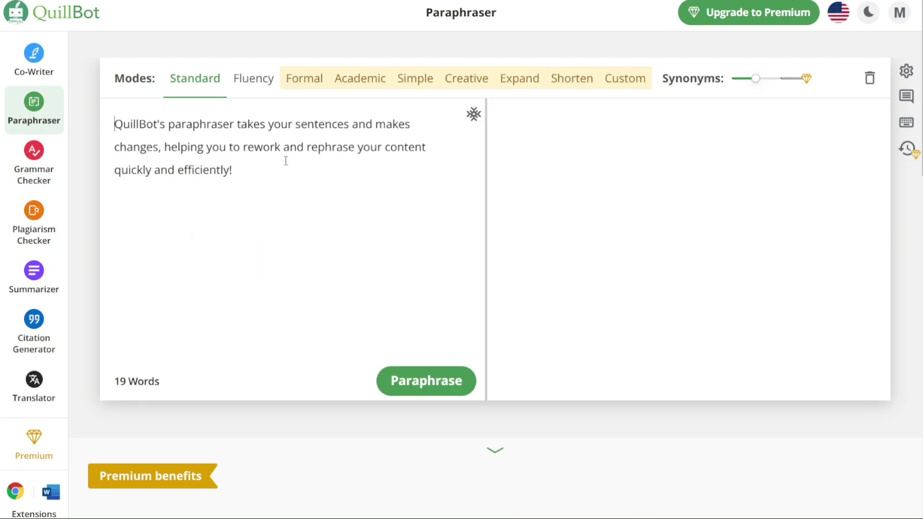
click(431, 389)
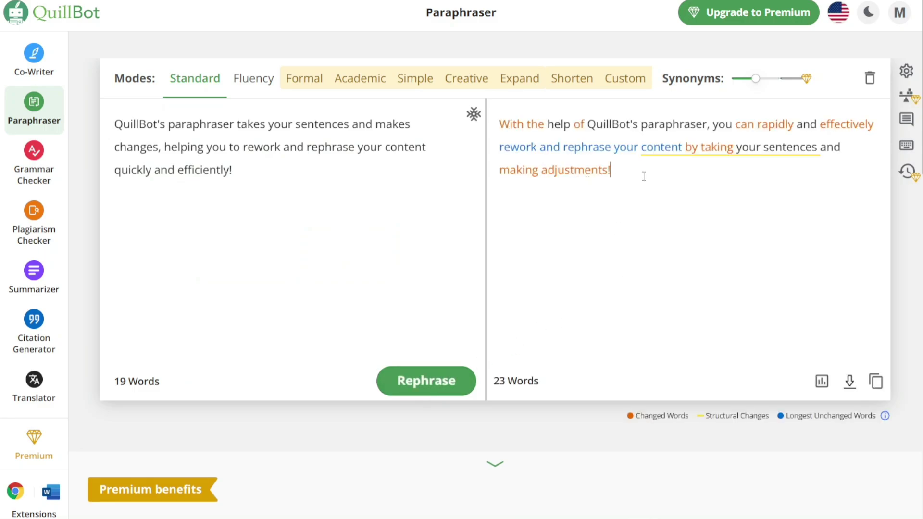
drag(642, 174, 541, 173)
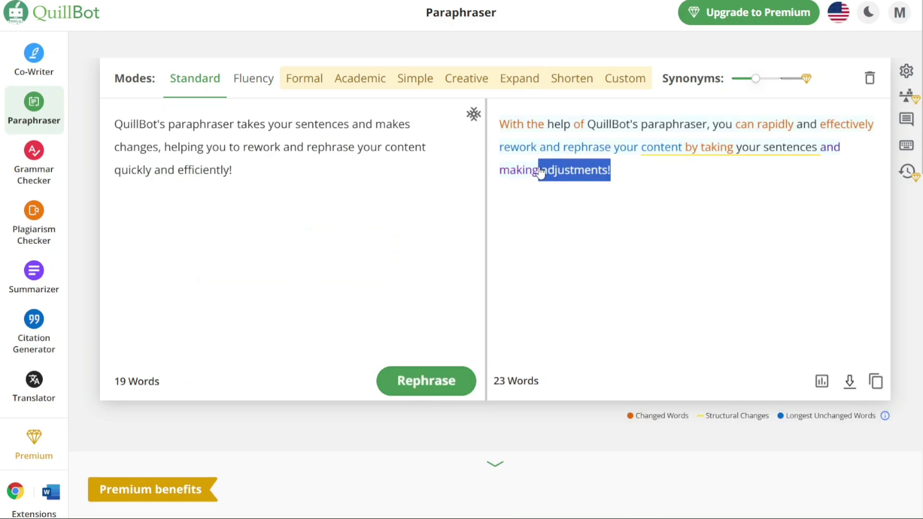
click(664, 180)
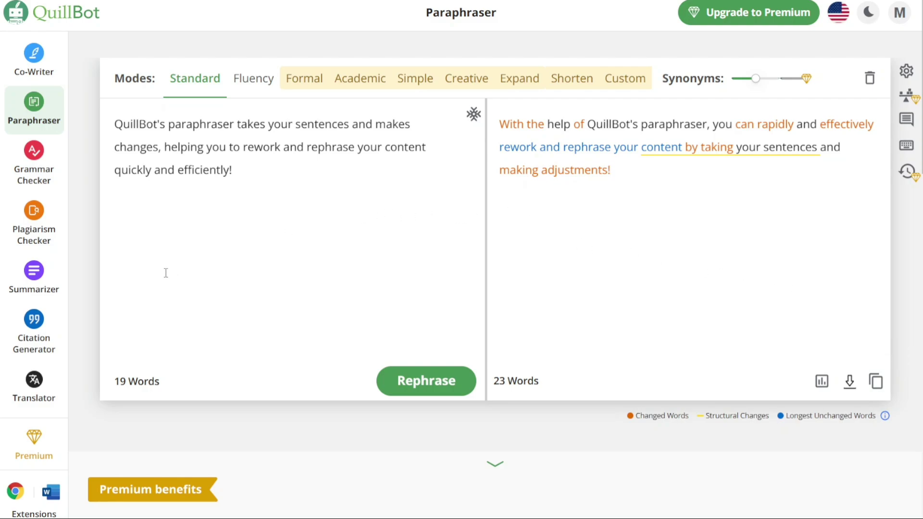
Step: Open the Citation Generator, dismiss the URL hint and start a webpage citation
click(40, 336)
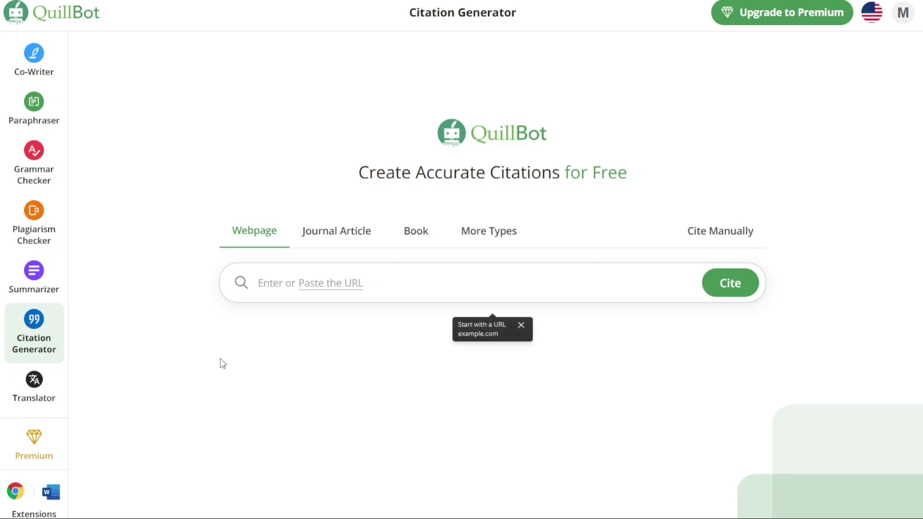
click(521, 325)
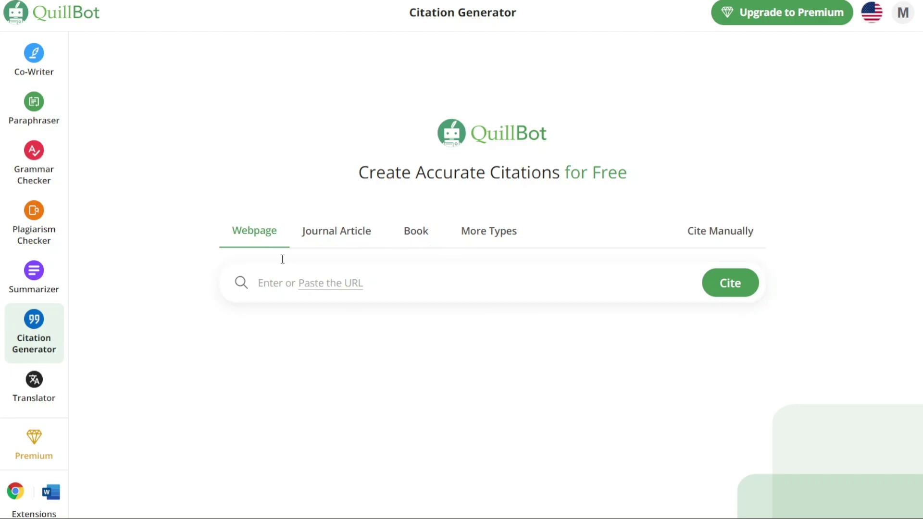
click(394, 284)
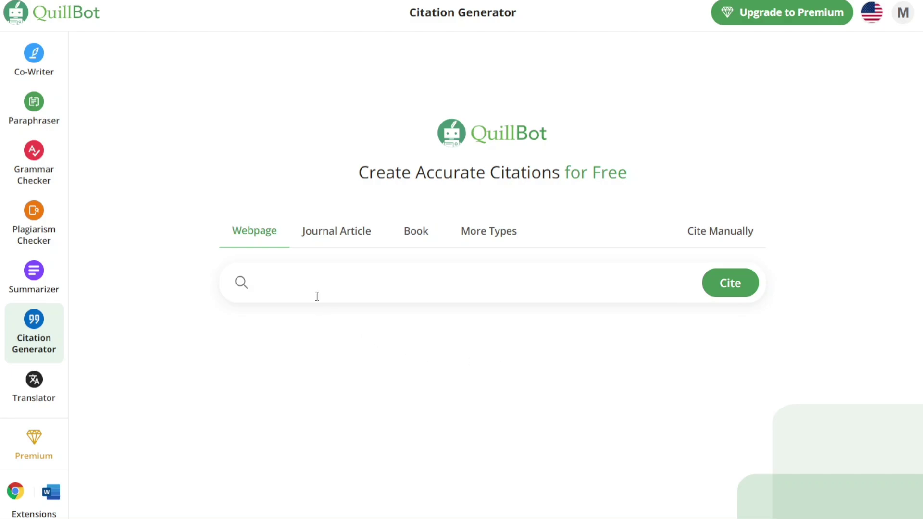
Step: Try the Journal Article and Book source types, then list all other source types
click(341, 238)
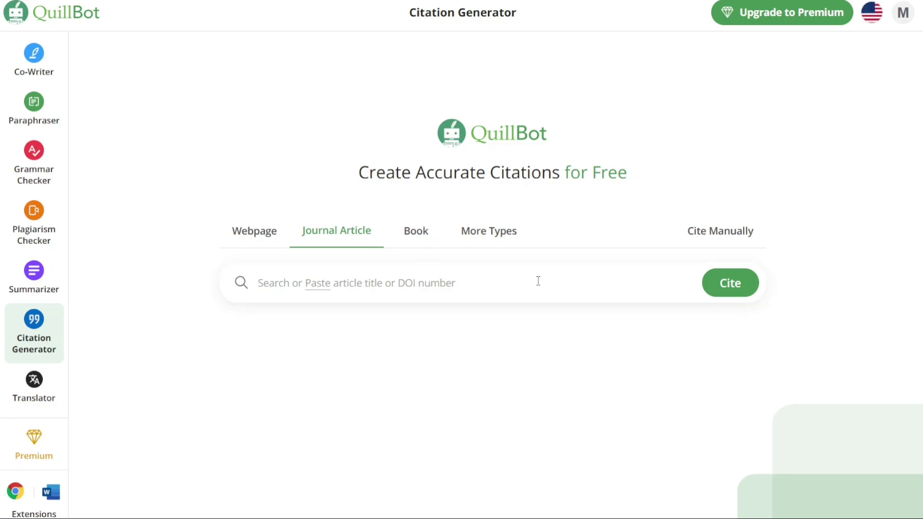
click(425, 238)
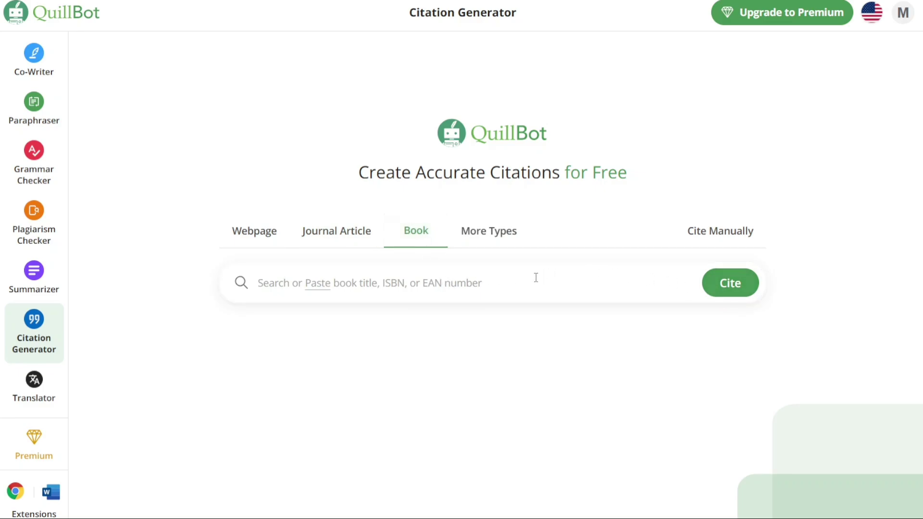
click(497, 233)
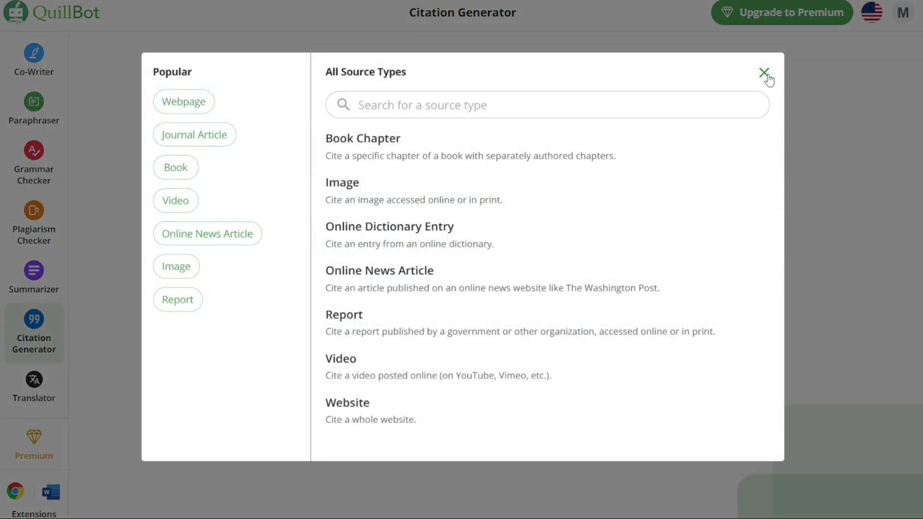
Step: Close the All Source Types list and switch to the empty Translator, targeting English
click(764, 73)
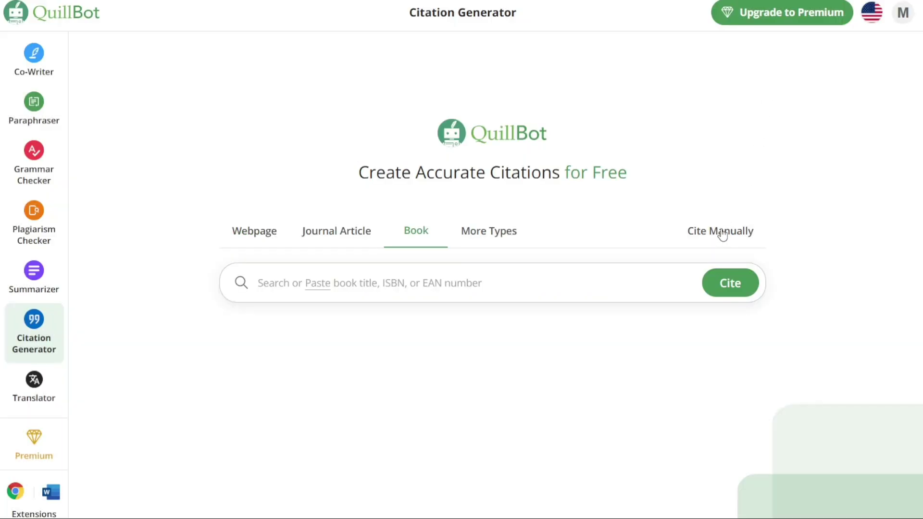
click(453, 270)
click(34, 386)
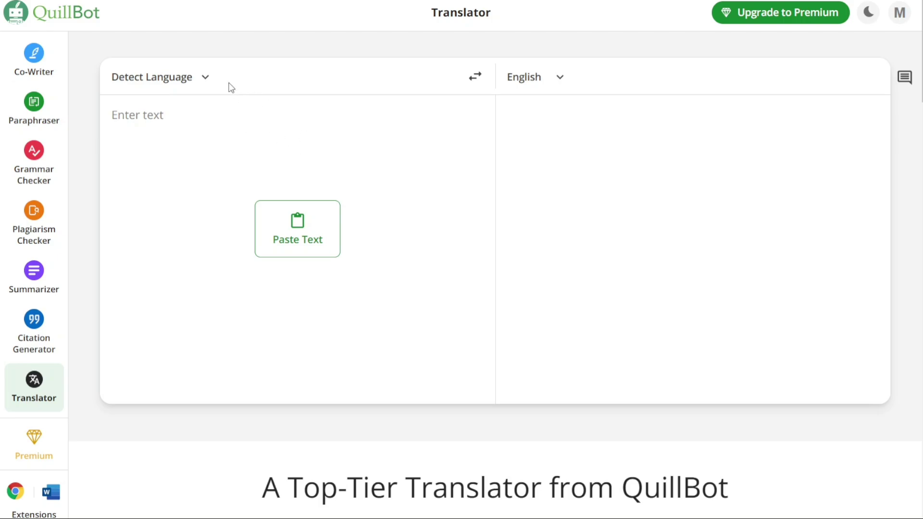
Step: Keep automatic detection as the source language and browse the target languages to choose Swedish
click(206, 79)
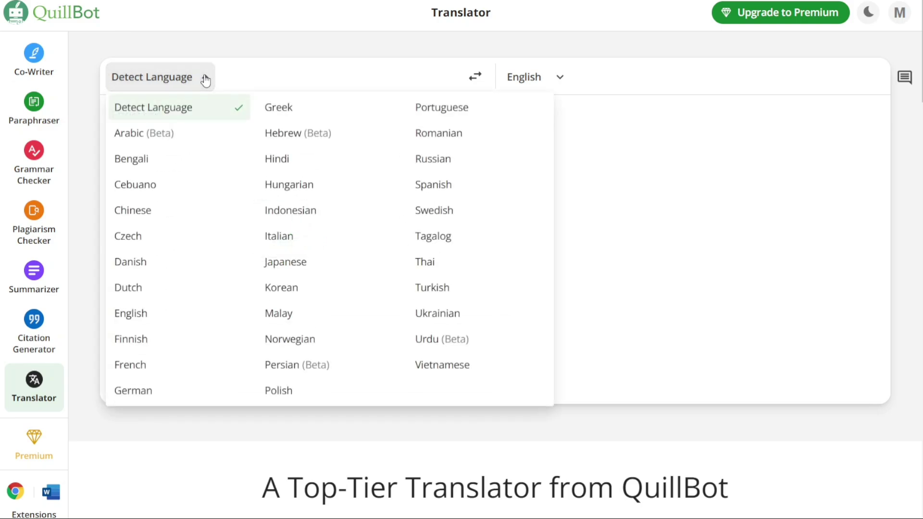
click(203, 110)
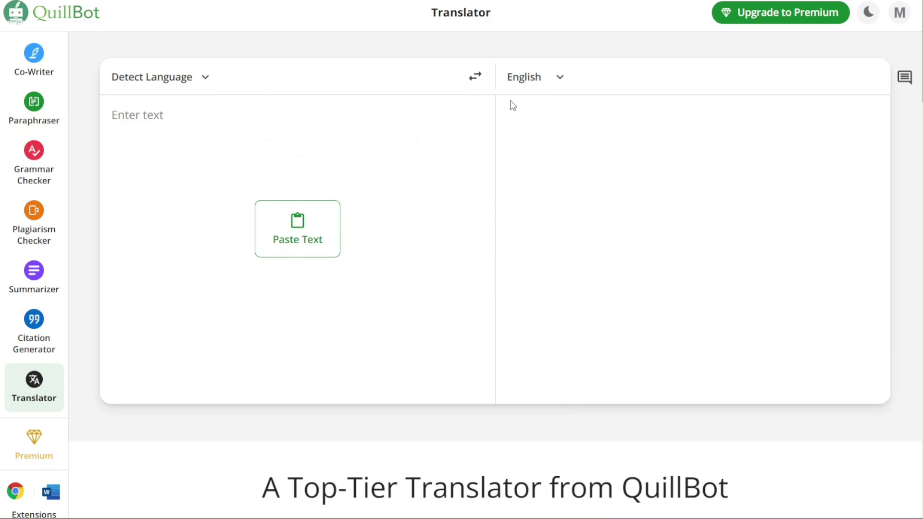
click(535, 81)
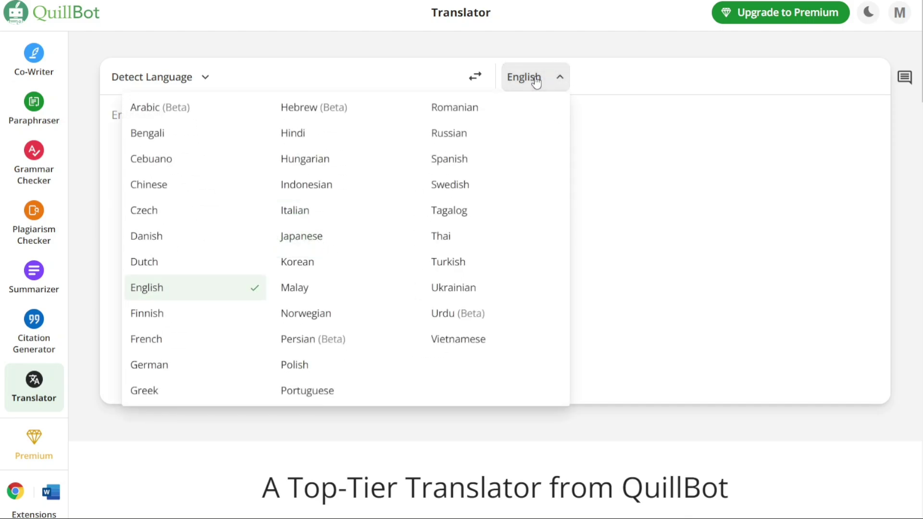
click(621, 151)
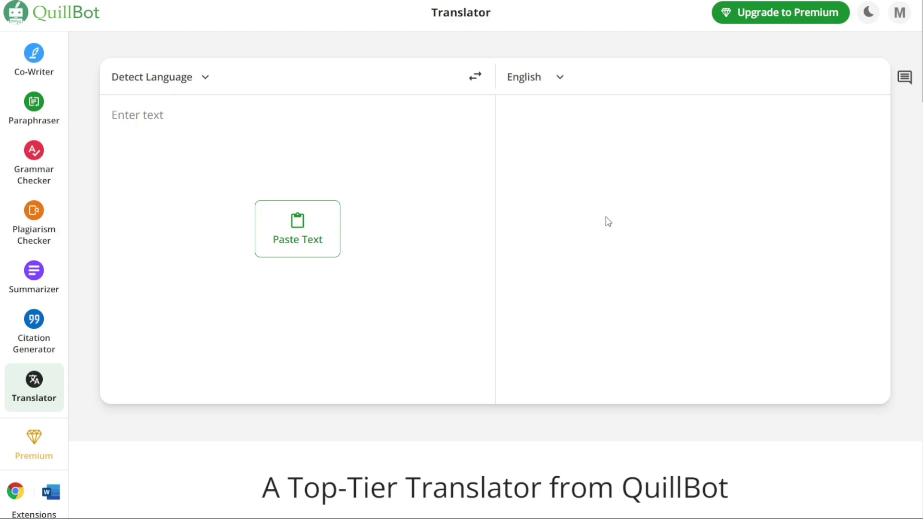
click(561, 78)
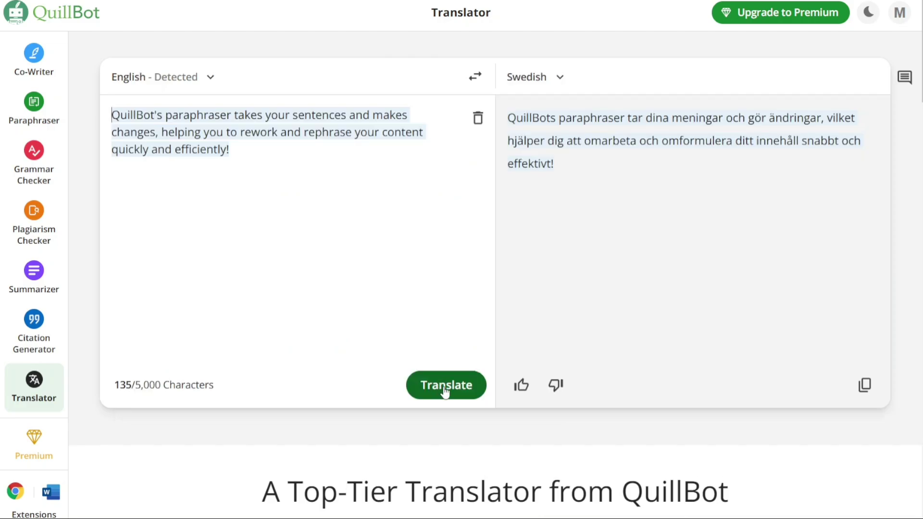
Step: Translate the sentence into Italian, then into Malay, and copy the Malay translation
click(558, 81)
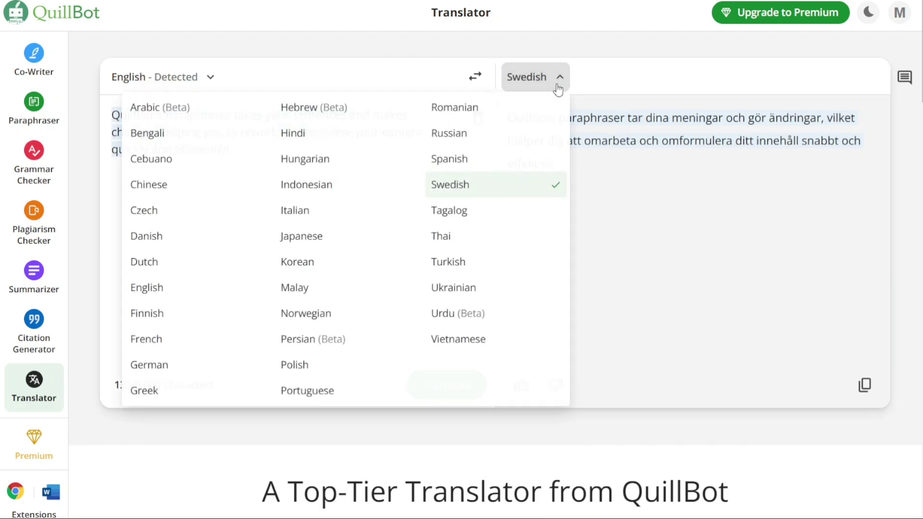
click(332, 223)
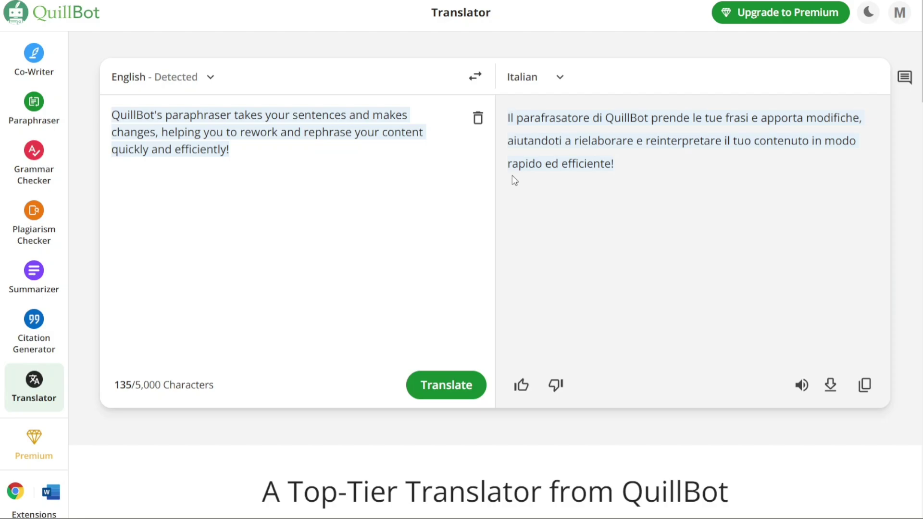
click(562, 78)
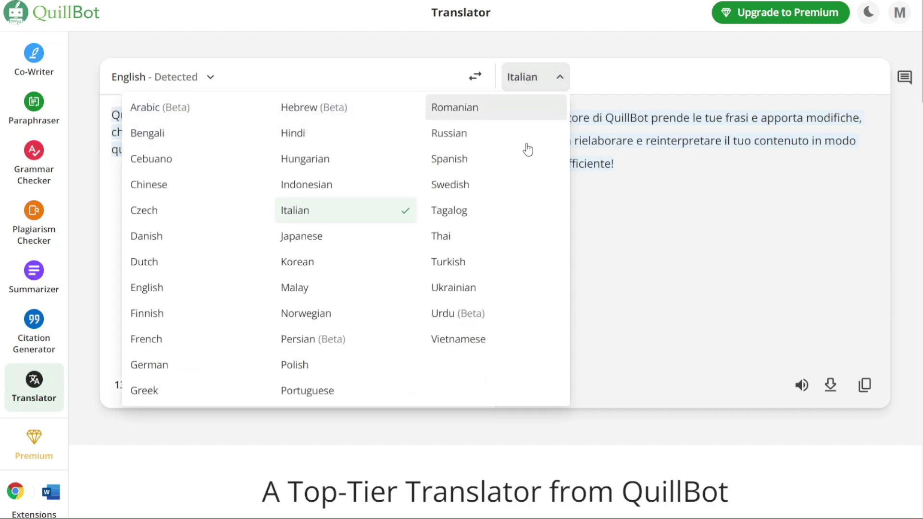
click(350, 293)
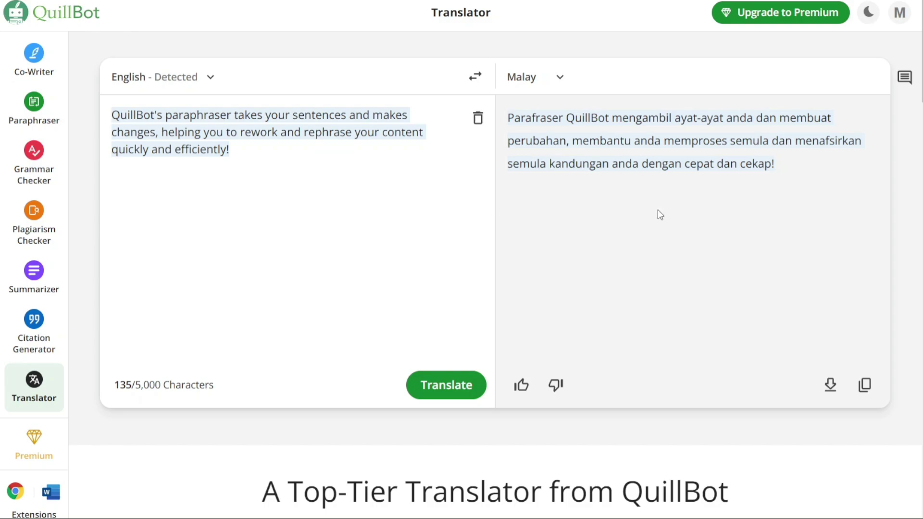
click(864, 385)
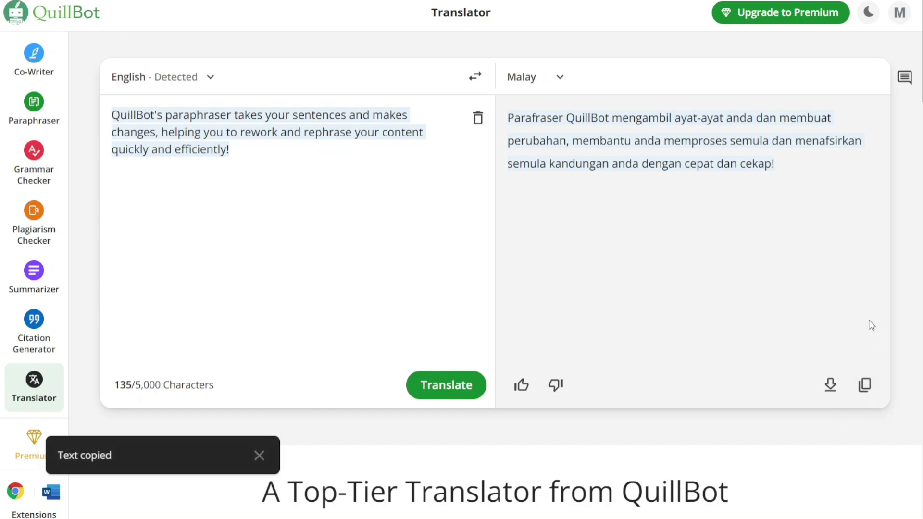